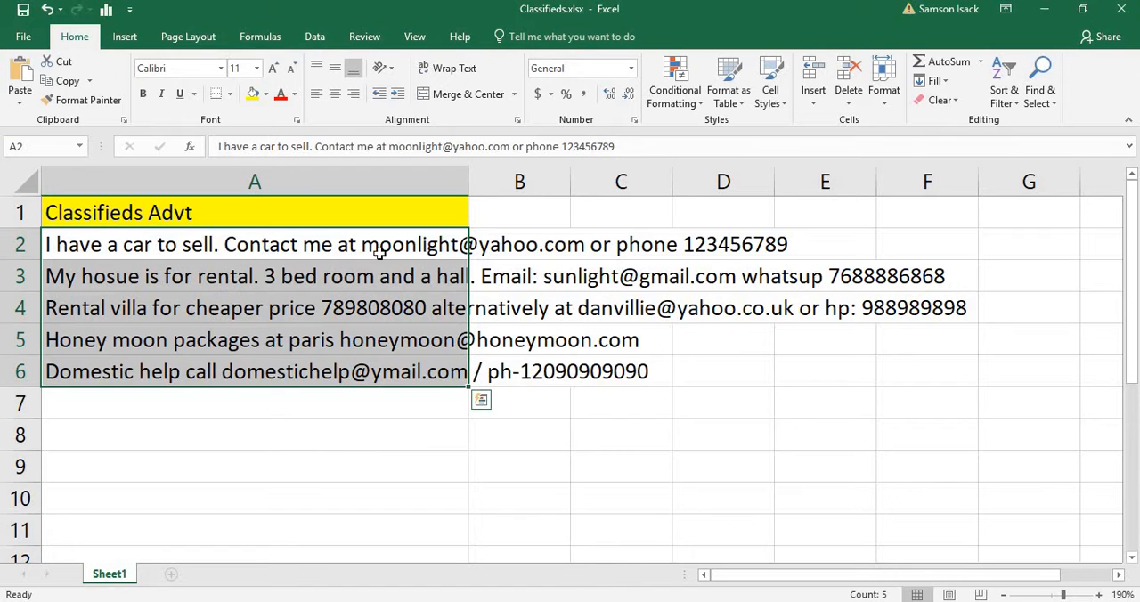
{"action": "left_click", "coordinate": [386, 251]}
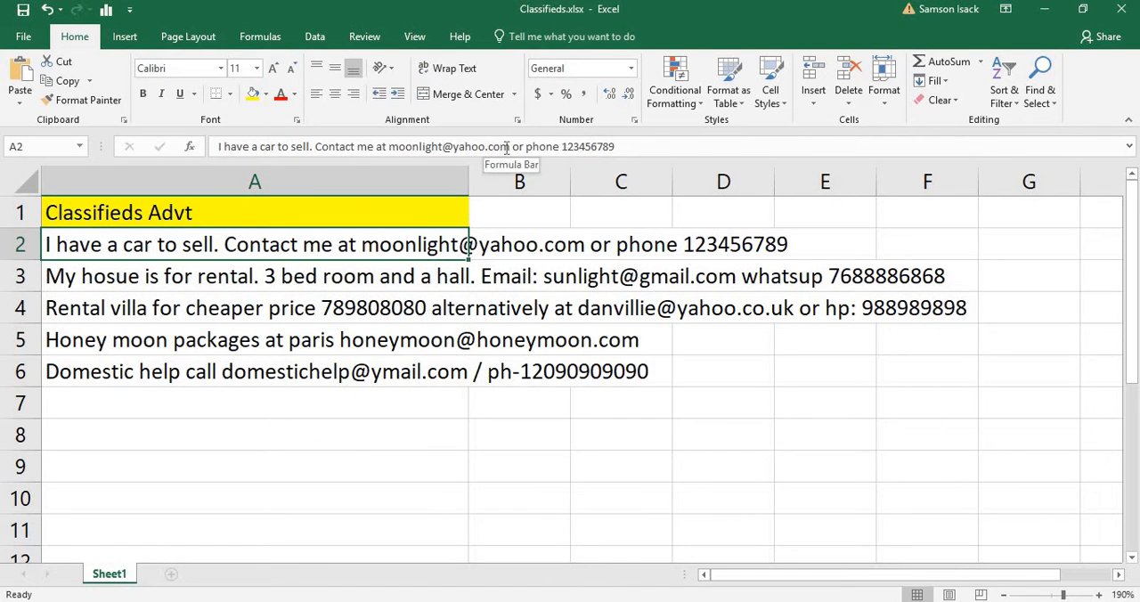
{"action": "left_click_drag", "start_coordinate": [498, 152], "coordinate": [398, 151]}
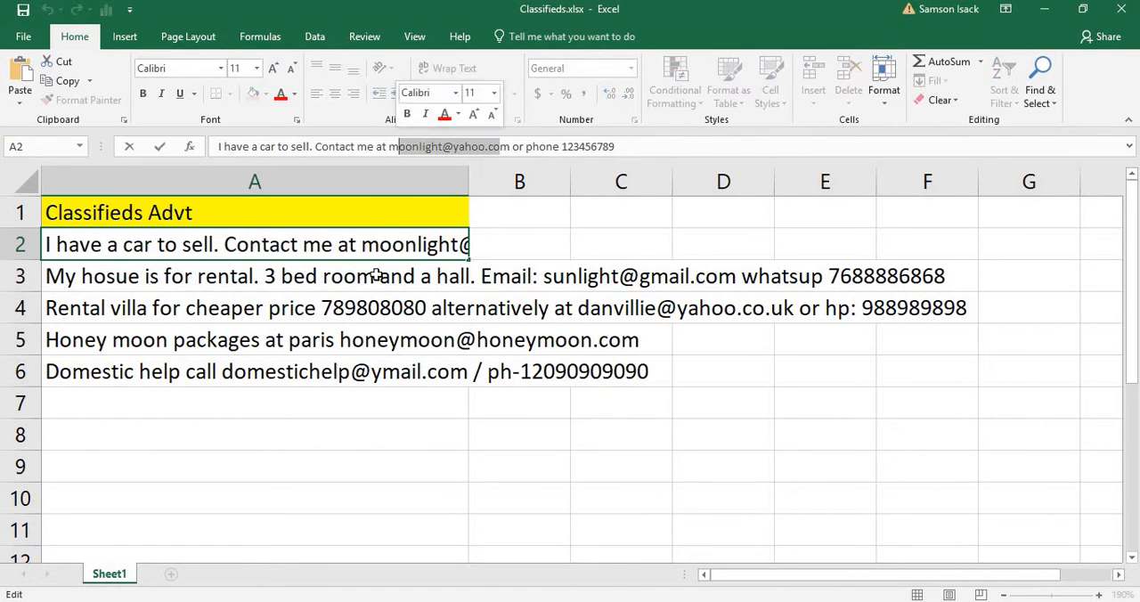
{"action": "left_click", "coordinate": [382, 294]}
{"action": "left_click", "coordinate": [450, 240]}
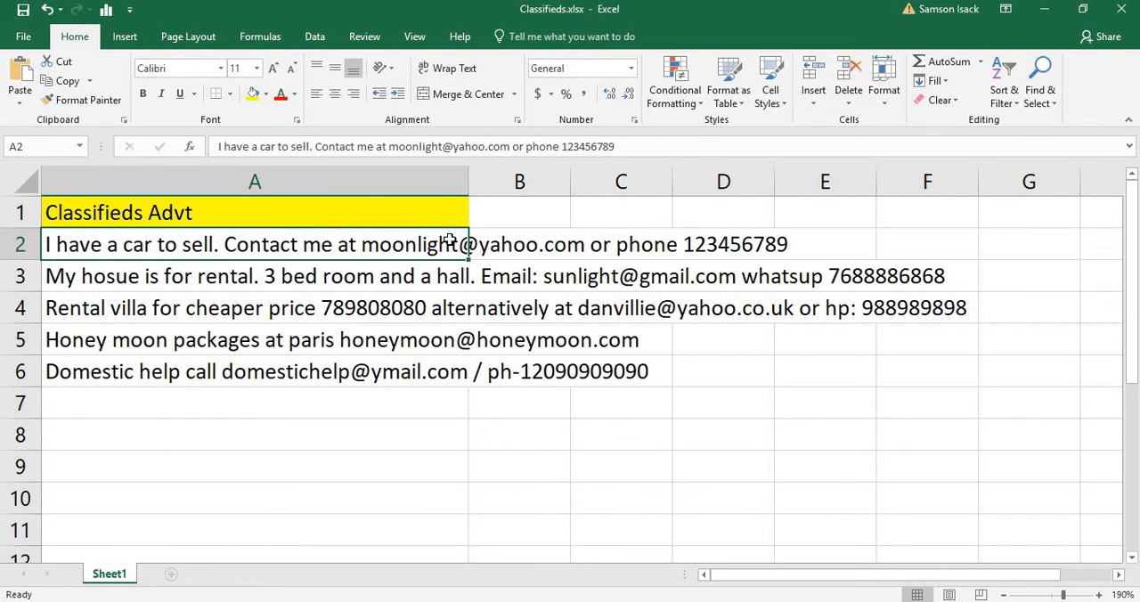
Enter the heading Email in cell B1
{"action": "left_click", "coordinate": [513, 206]}
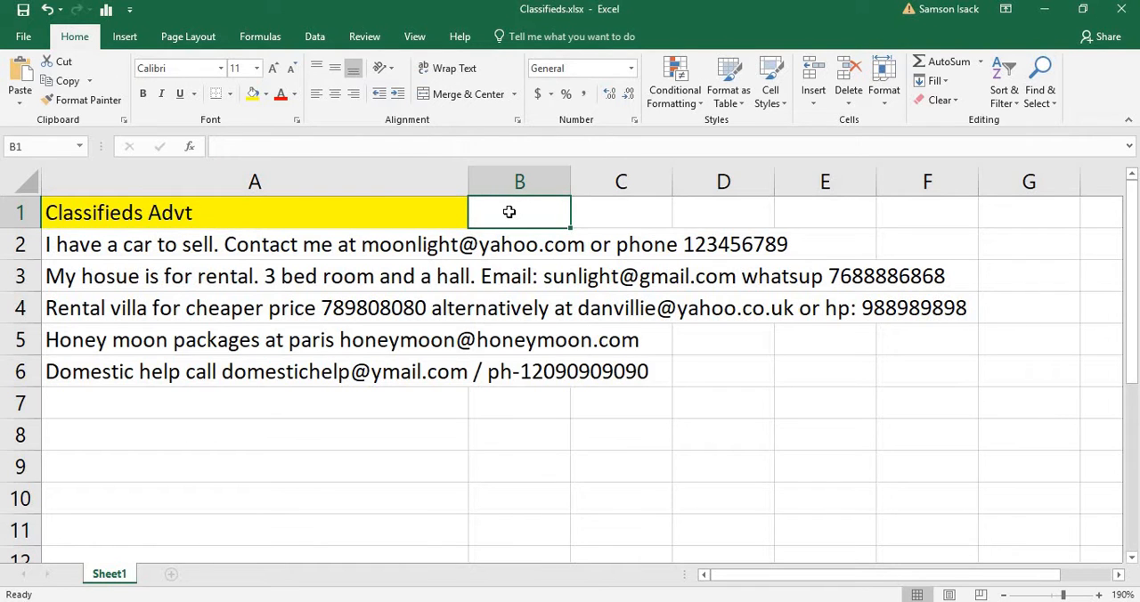
{"action": "type", "text": "Email"}
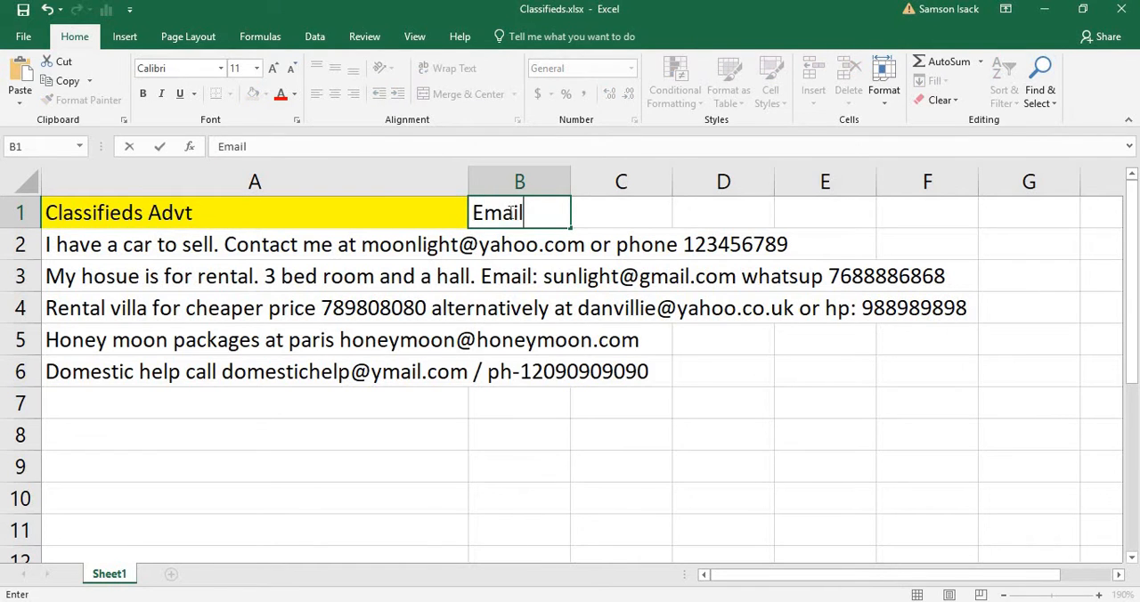
{"action": "key", "text": "Return"}
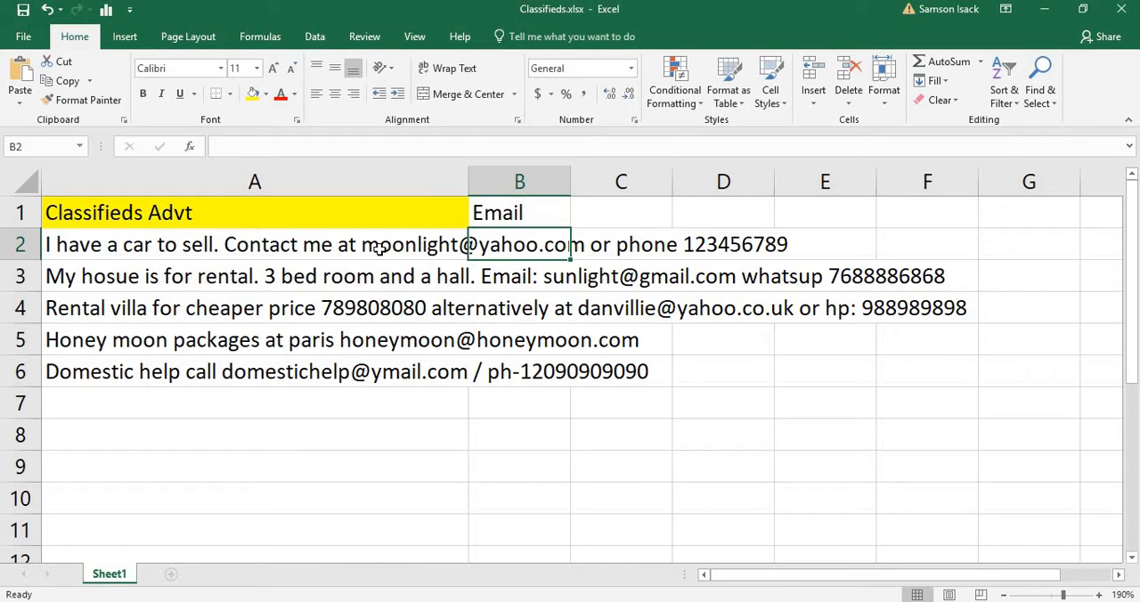
Copy the advertisement texts in A2:A6 and paste them as values starting in B2
{"action": "left_click", "coordinate": [379, 249]}
{"action": "left_click", "coordinate": [367, 373], "text": "shift"}
{"action": "right_click", "coordinate": [377, 307]}
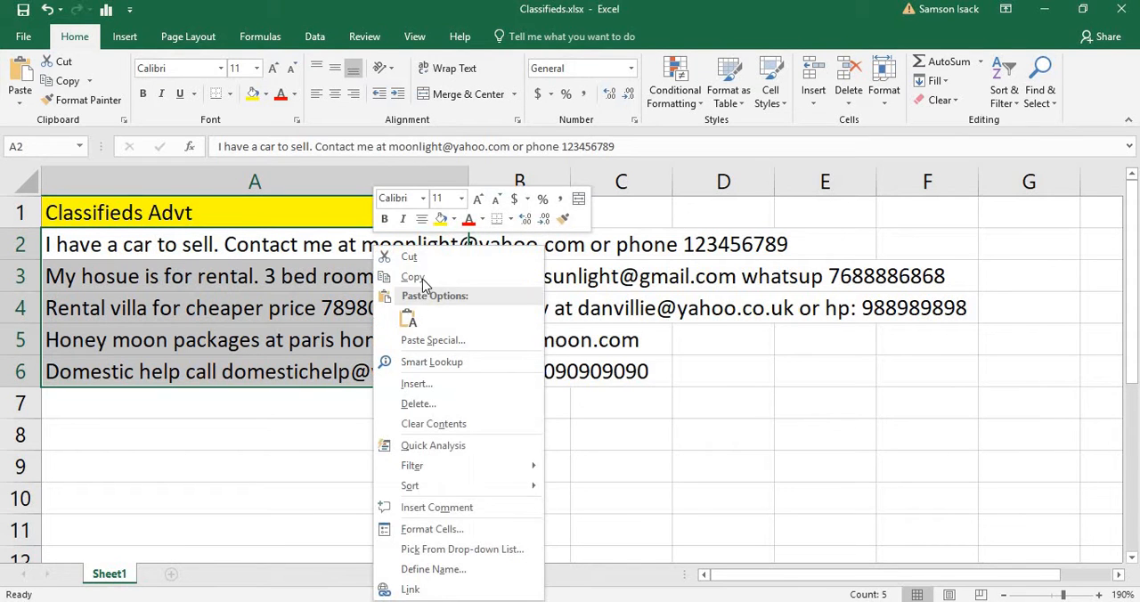
{"action": "left_click", "coordinate": [526, 271]}
{"action": "left_click", "coordinate": [520, 245]}
{"action": "right_click", "coordinate": [532, 248]}
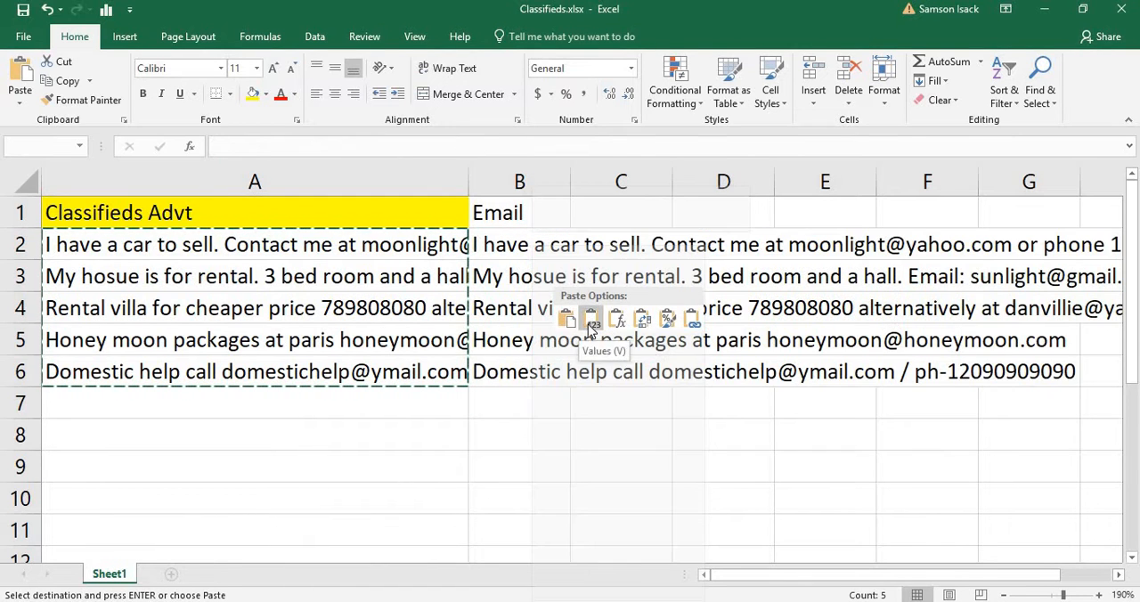
{"action": "left_click", "coordinate": [584, 321]}
Narrow column A to about the width of its heading and autofit column B to its contents
{"action": "left_click", "coordinate": [572, 178]}
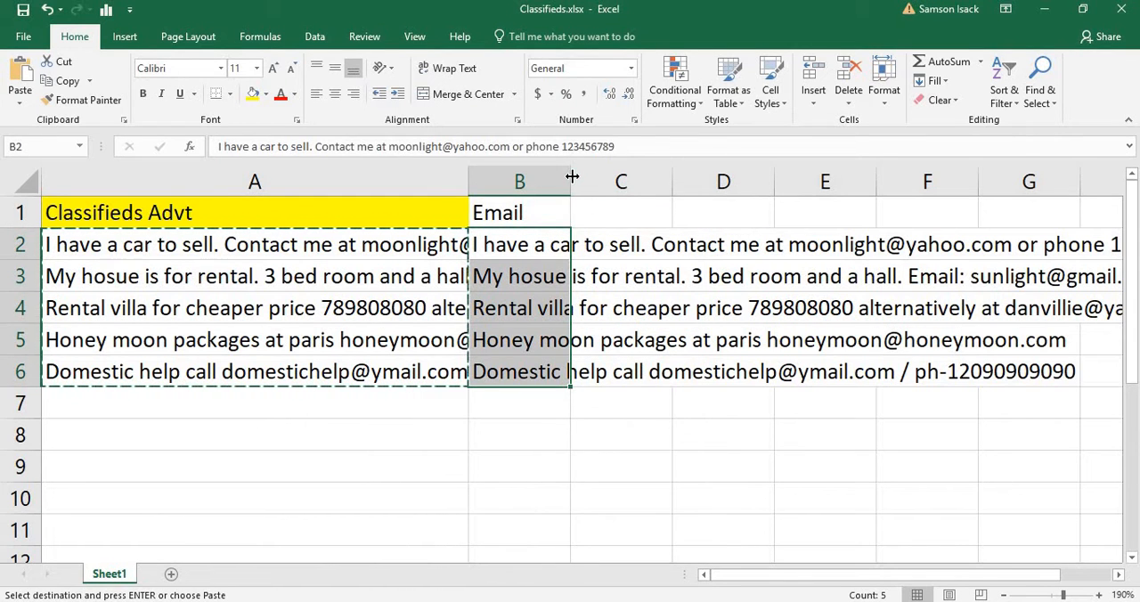
{"action": "left_click_drag", "start_coordinate": [466, 178], "coordinate": [249, 216]}
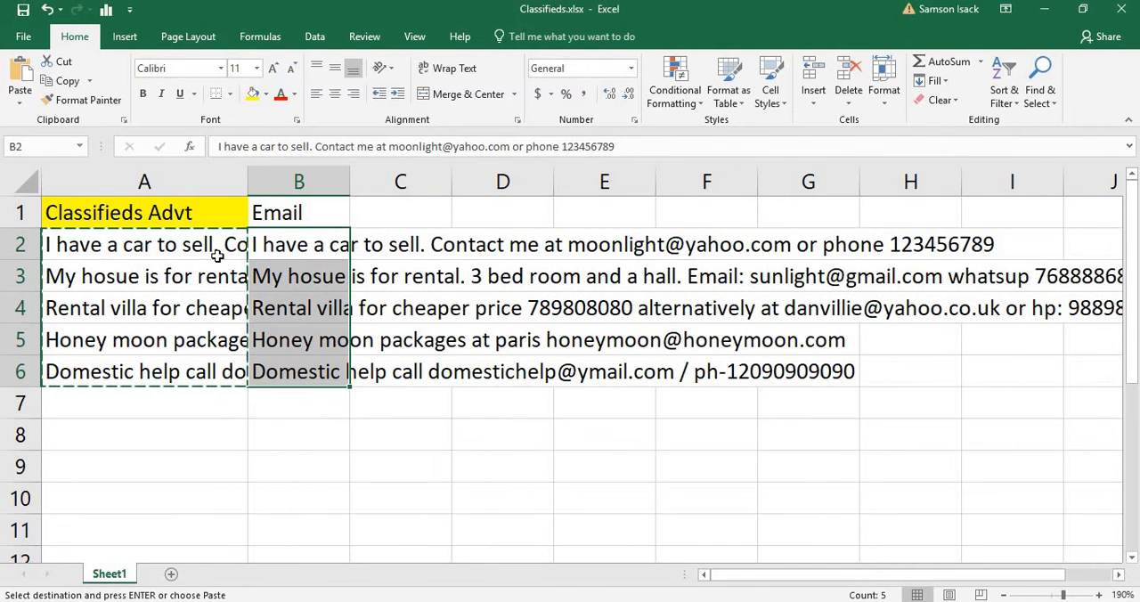
{"action": "left_click", "coordinate": [297, 214]}
{"action": "left_click", "coordinate": [316, 183]}
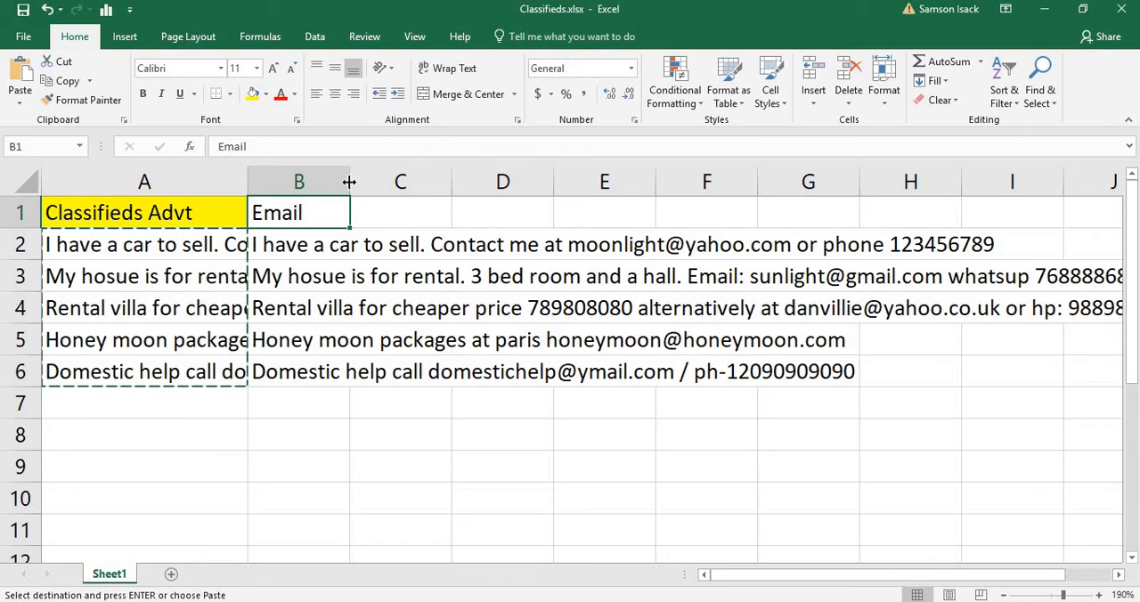
{"action": "double_click", "coordinate": [351, 181]}
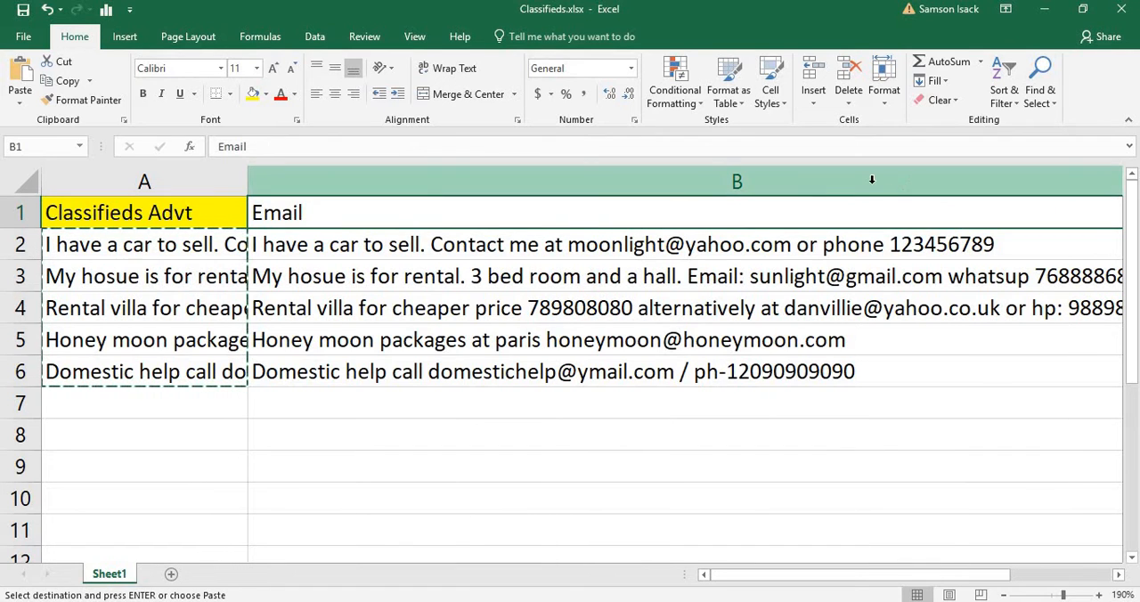
Set up a replacement of .com* with .com for column B, list all matches, and enlarge the results window
{"action": "left_click", "coordinate": [781, 180]}
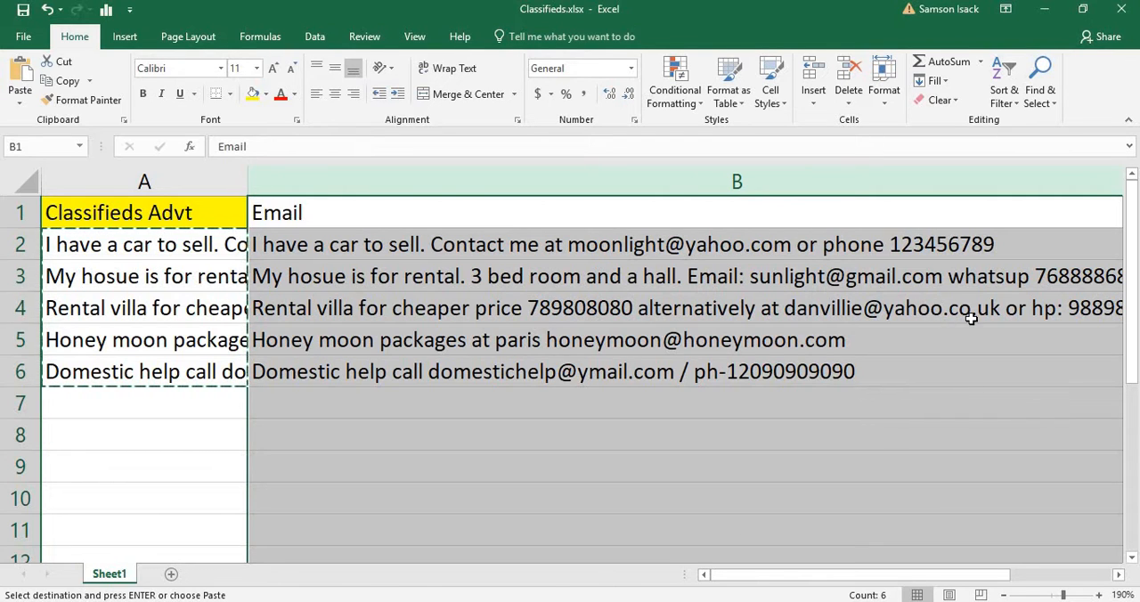
{"action": "left_click", "coordinate": [592, 181]}
{"action": "left_click", "coordinate": [1040, 93]}
{"action": "left_click", "coordinate": [1041, 140]}
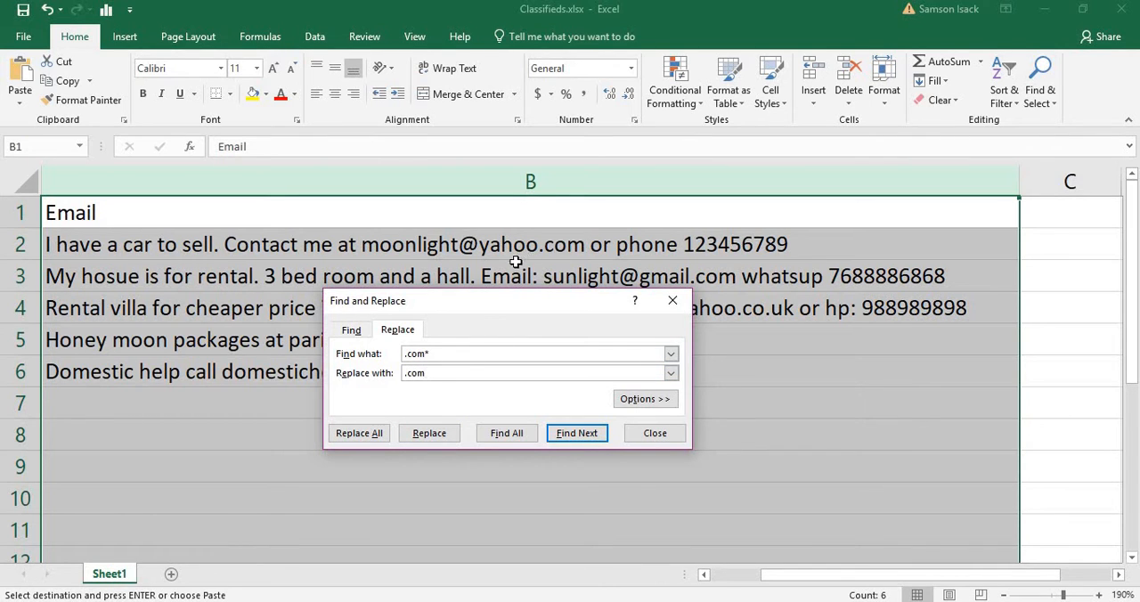
{"action": "left_click", "coordinate": [438, 375]}
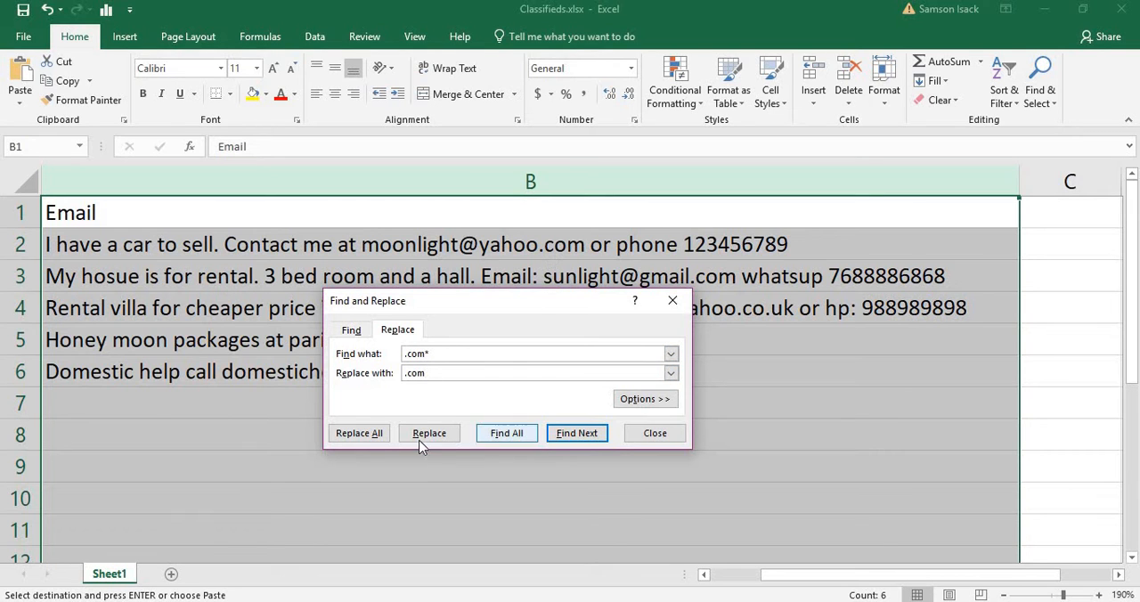
{"action": "left_click", "coordinate": [512, 436]}
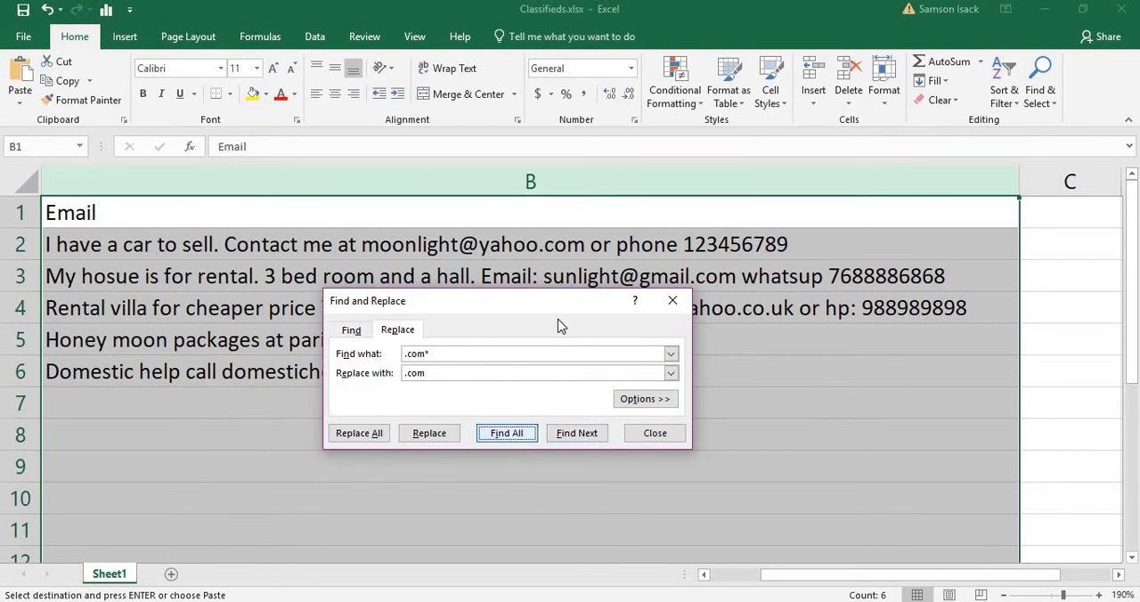
{"action": "left_click_drag", "start_coordinate": [567, 302], "coordinate": [538, 160]}
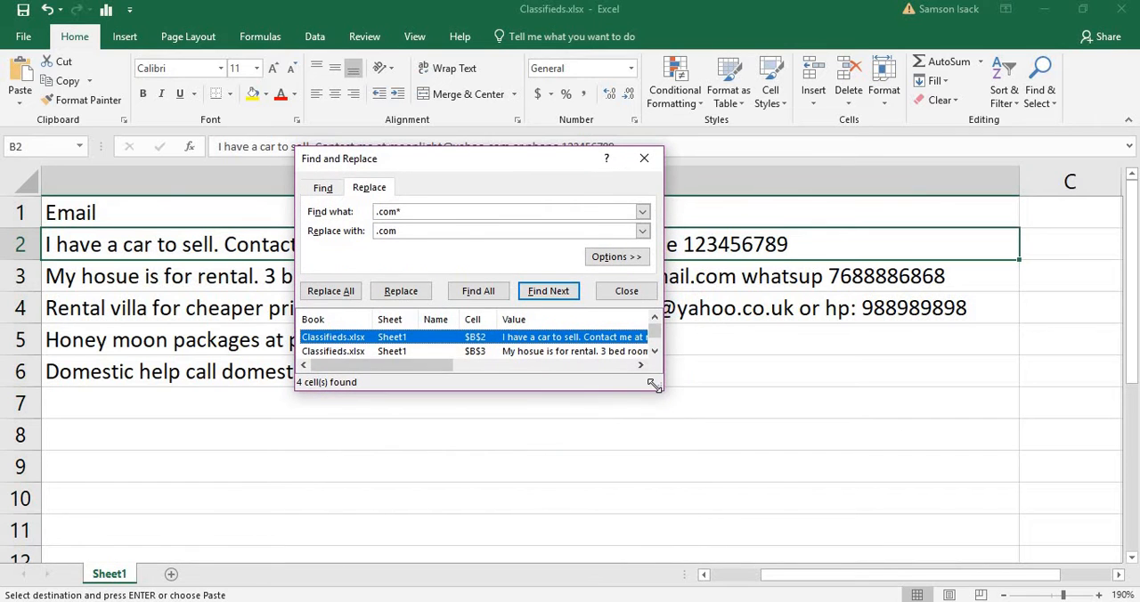
{"action": "left_click_drag", "start_coordinate": [654, 384], "coordinate": [1018, 518]}
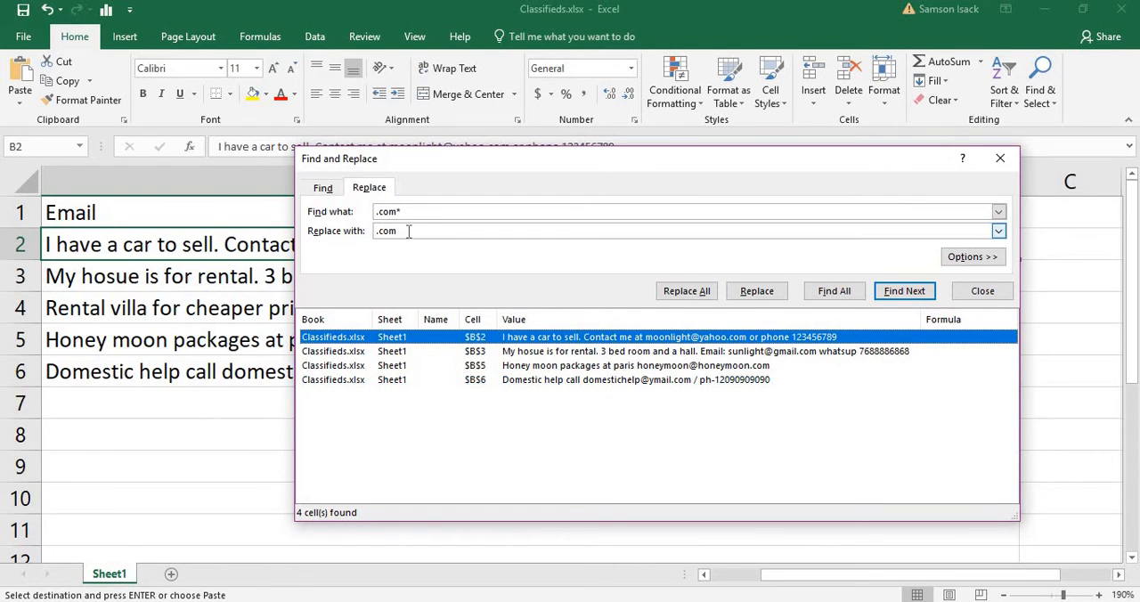
Replace every .com* match in column B with .com and close Find and Replace
{"action": "left_click", "coordinate": [204, 184]}
{"action": "left_click", "coordinate": [701, 295]}
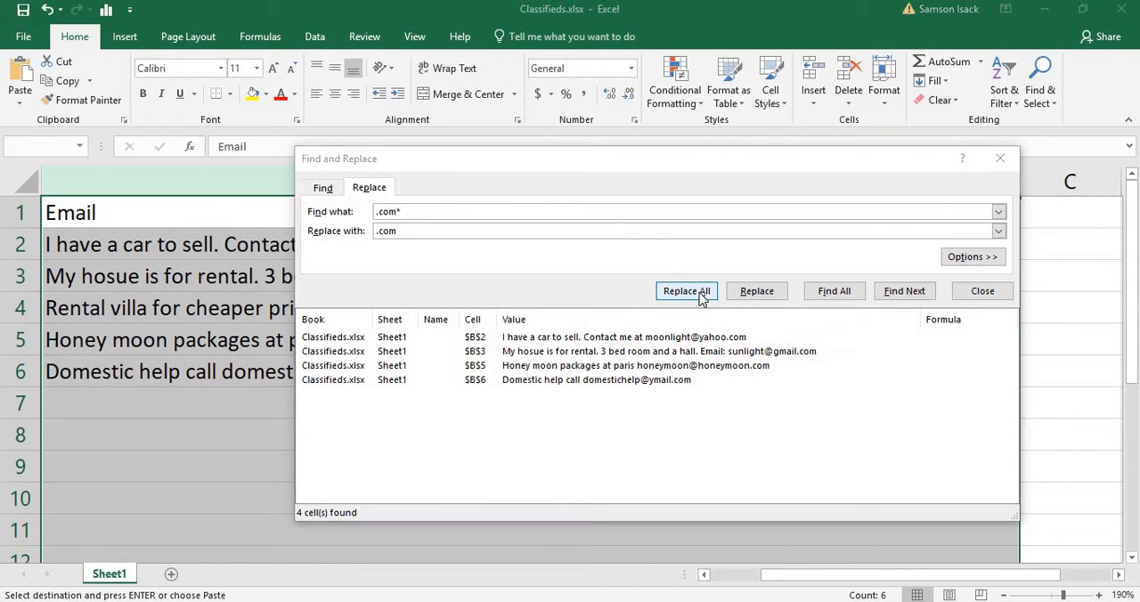
{"action": "left_click", "coordinate": [587, 360]}
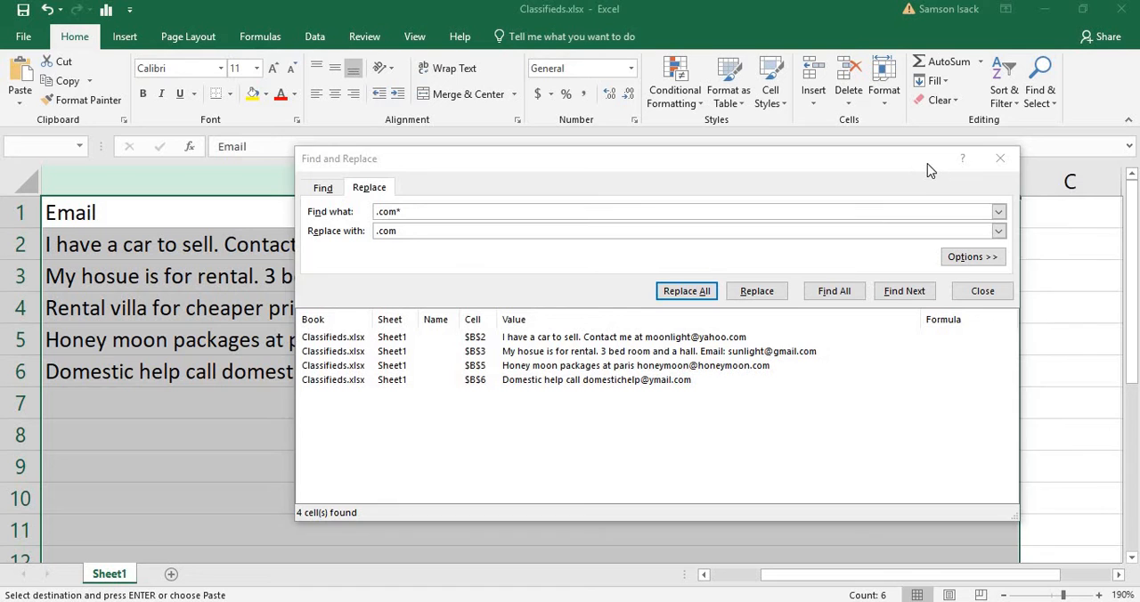
{"action": "left_click", "coordinate": [999, 159]}
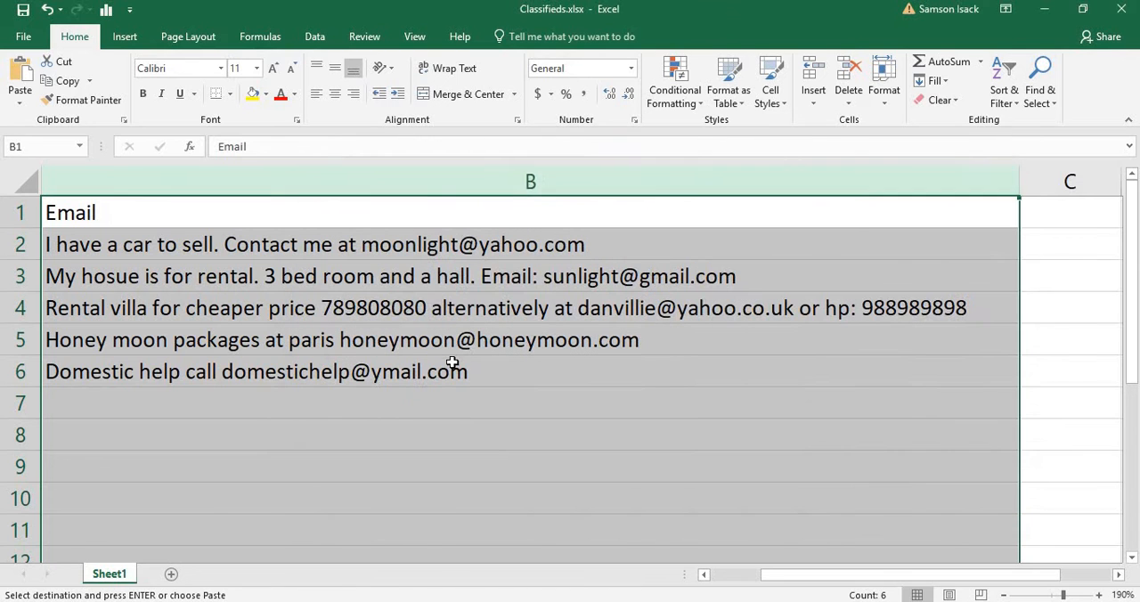
{"action": "left_click", "coordinate": [613, 243]}
{"action": "left_click", "coordinate": [746, 283]}
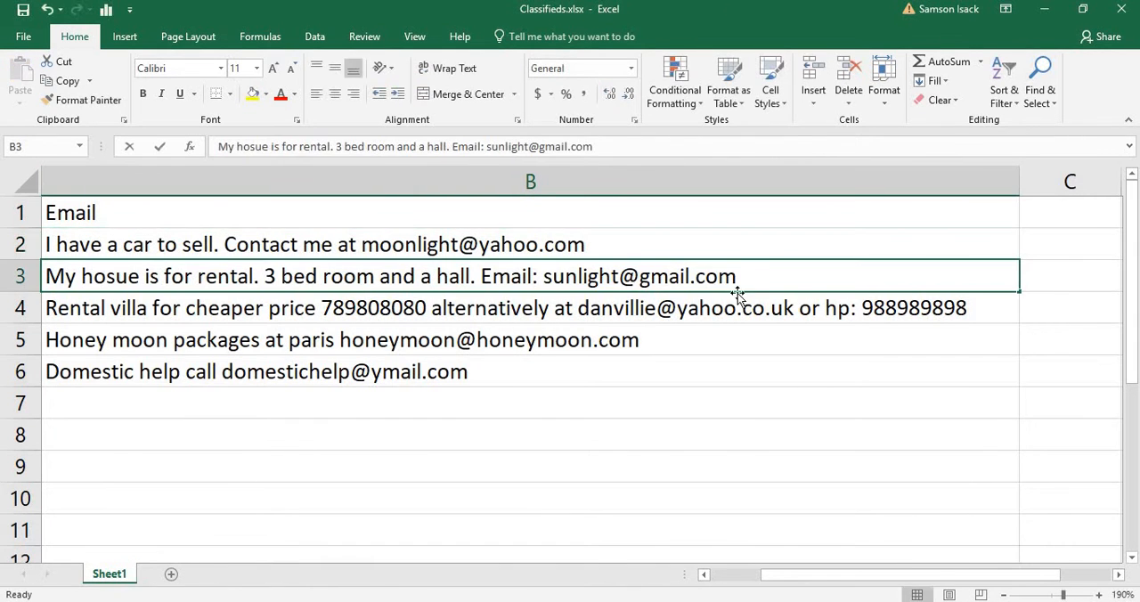
{"action": "key", "text": "F2"}
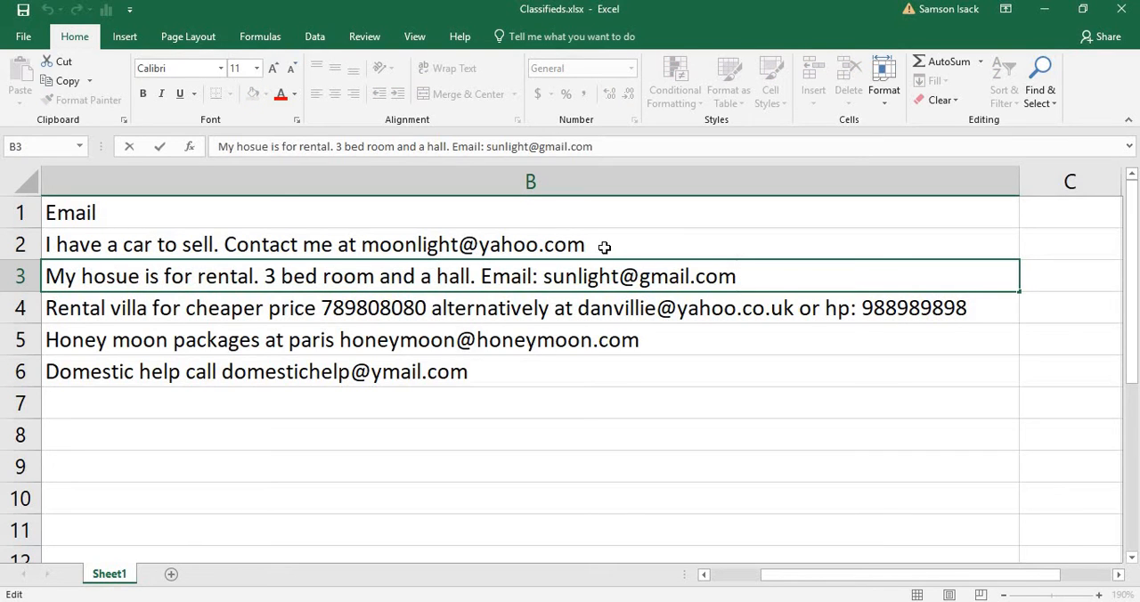
{"action": "left_click", "coordinate": [682, 339]}
{"action": "left_click", "coordinate": [555, 379]}
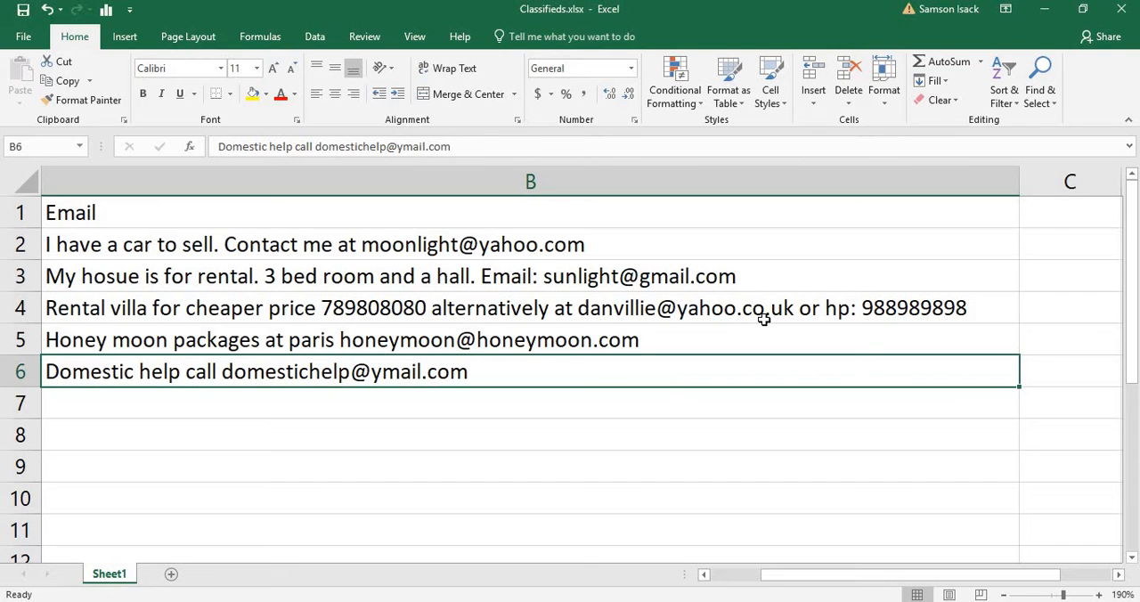
Replace all occurrences of .co.uk* in column B with .co.uk and close Find and Replace
{"action": "left_click", "coordinate": [651, 176]}
{"action": "left_click", "coordinate": [1037, 93]}
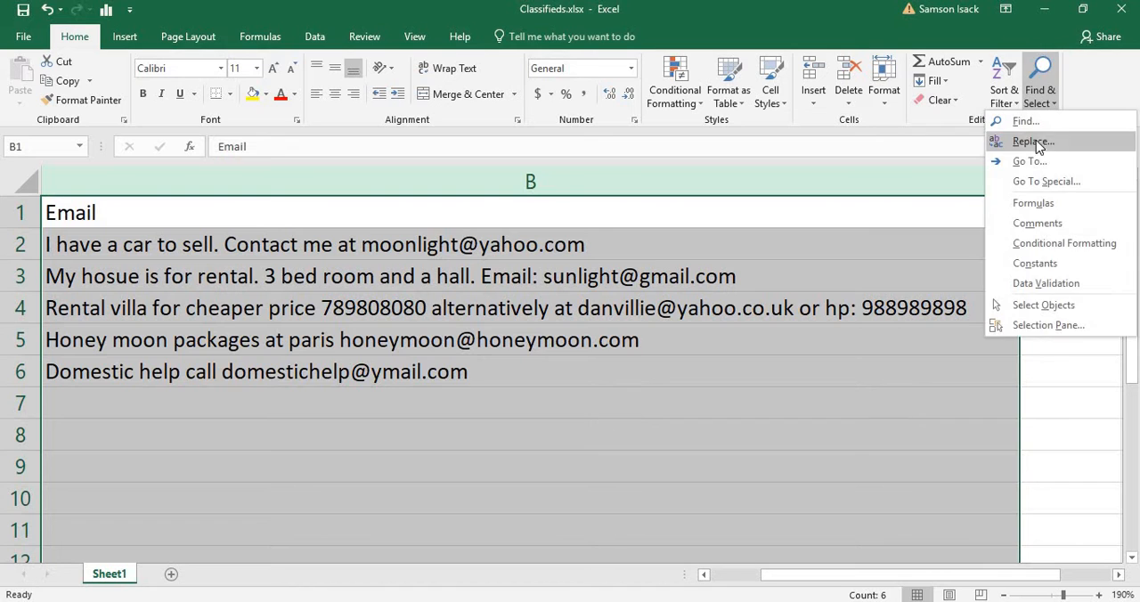
{"action": "left_click", "coordinate": [1030, 143]}
{"action": "left_click_drag", "start_coordinate": [736, 292], "coordinate": [529, 327]}
{"action": "left_click", "coordinate": [380, 375]}
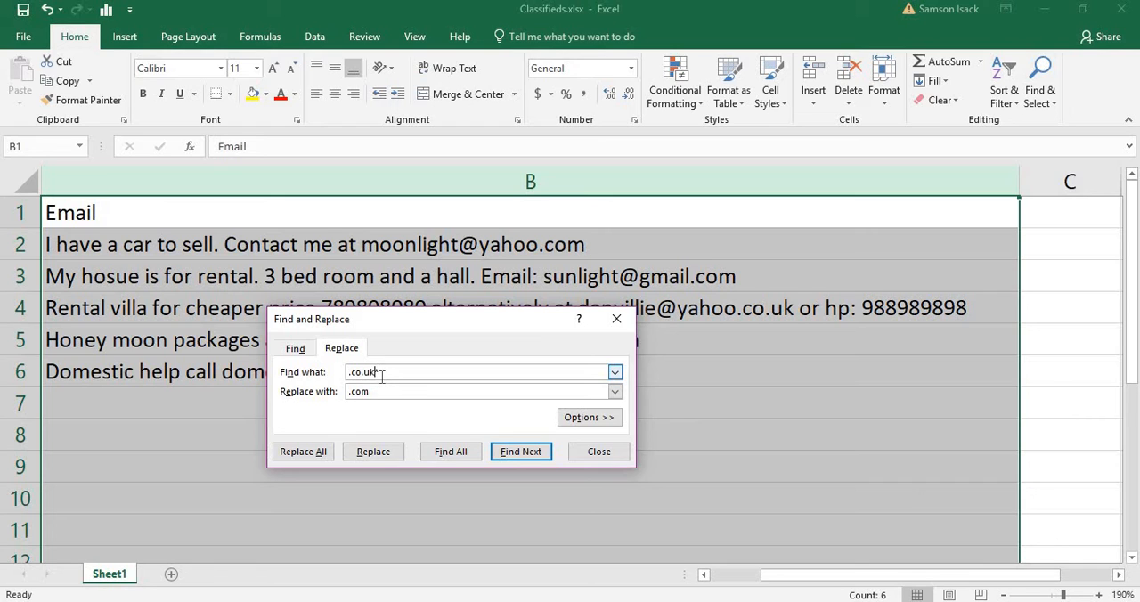
{"action": "left_click", "coordinate": [377, 392]}
{"action": "left_click", "coordinate": [316, 458]}
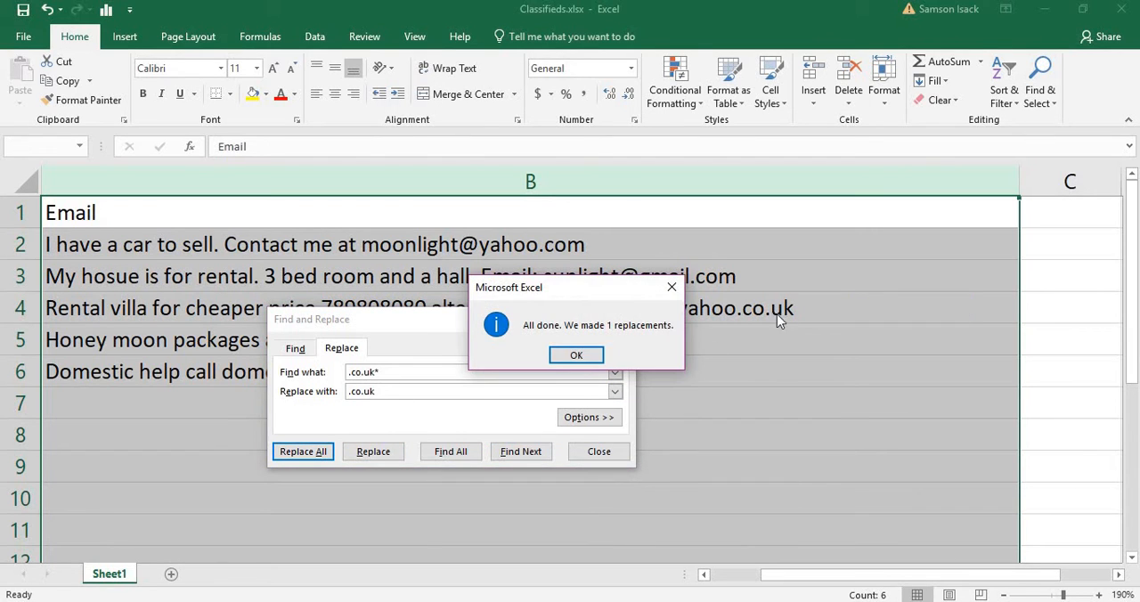
{"action": "left_click", "coordinate": [580, 358]}
{"action": "left_click", "coordinate": [623, 319]}
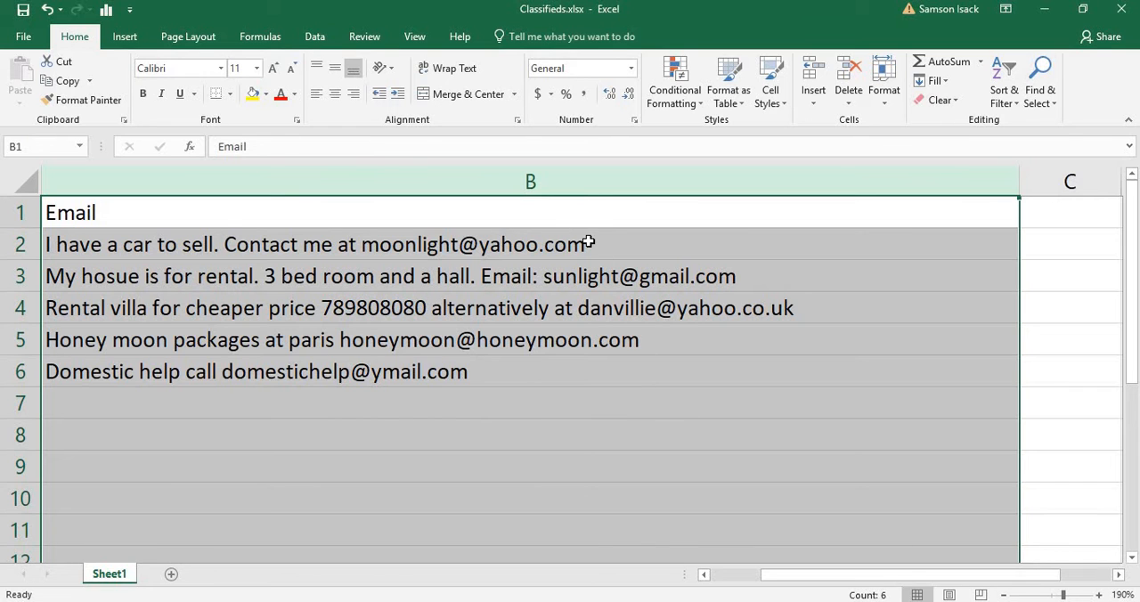
Set up a replacement for column B that finds an asterisk followed by a space and replaces it with nothing
{"action": "left_click_drag", "start_coordinate": [587, 243], "coordinate": [768, 360]}
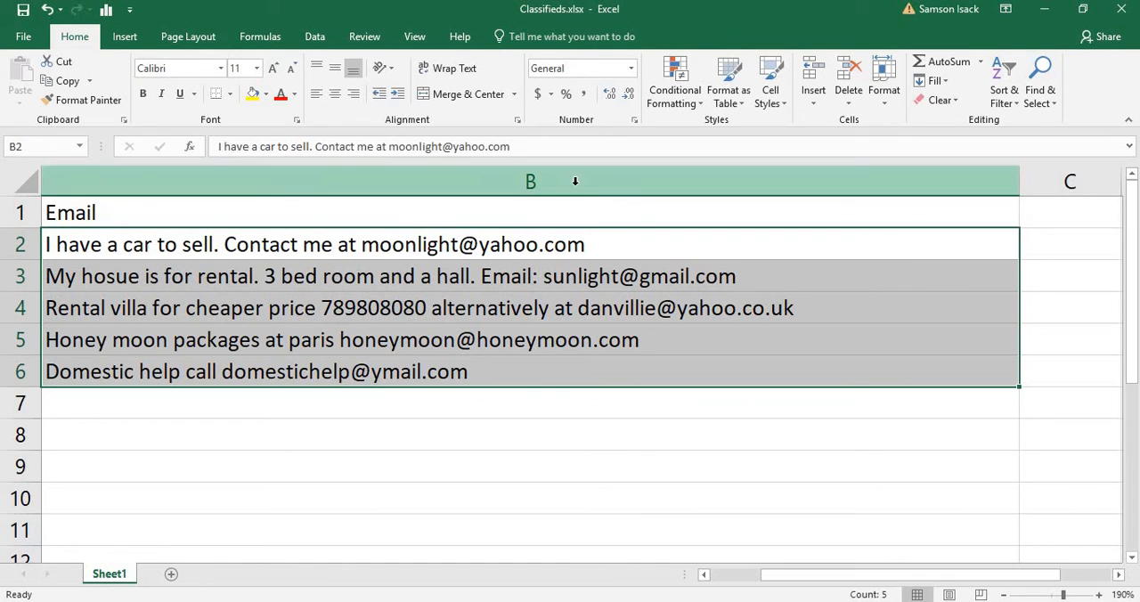
{"action": "left_click", "coordinate": [460, 183]}
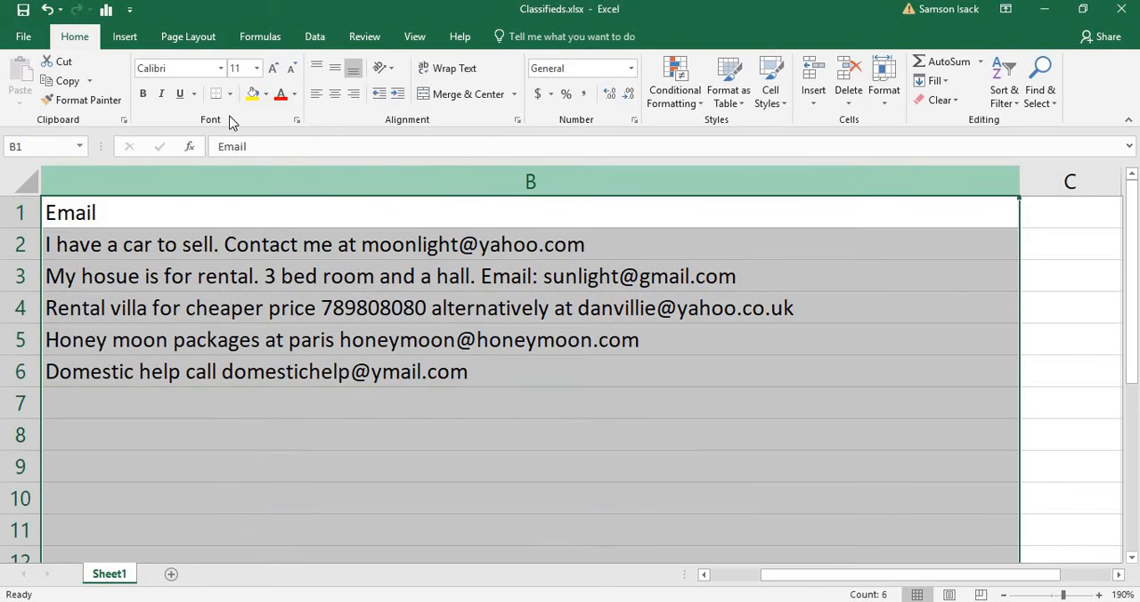
{"action": "left_click", "coordinate": [1040, 85]}
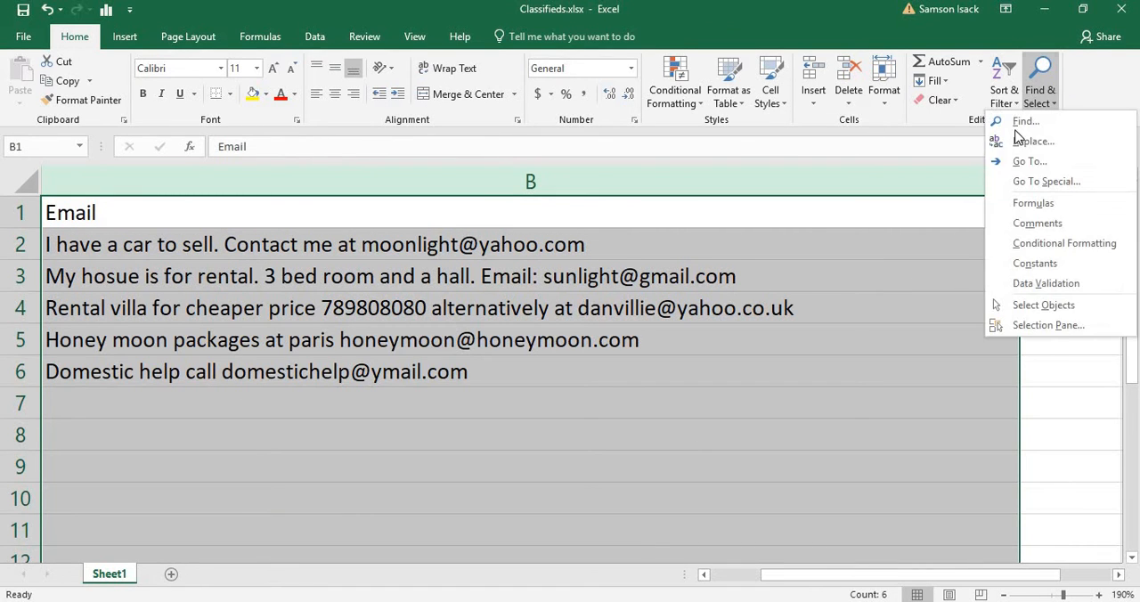
{"action": "left_click", "coordinate": [1029, 143]}
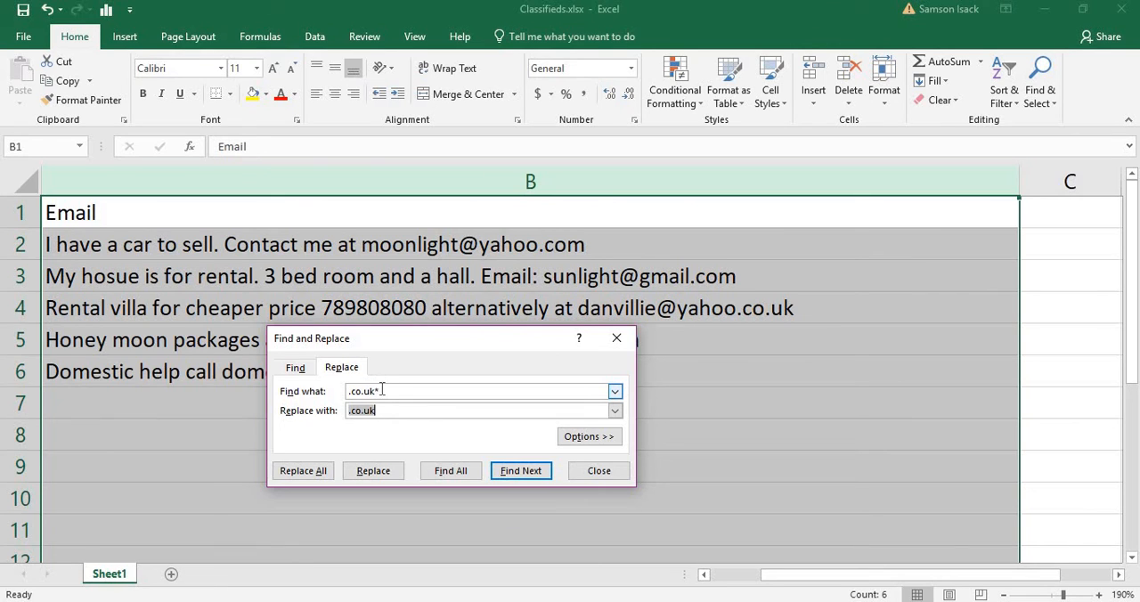
{"action": "left_click", "coordinate": [303, 394]}
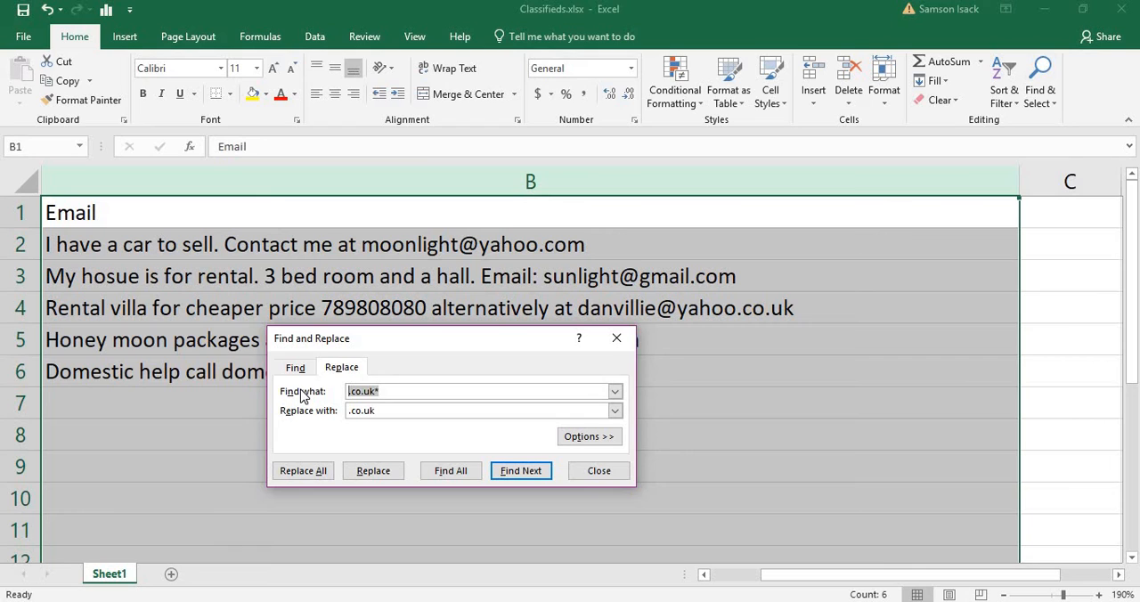
{"action": "type", "text": "*"}
{"action": "left_click", "coordinate": [407, 412]}
{"action": "left_click_drag", "start_coordinate": [406, 413], "coordinate": [318, 419]}
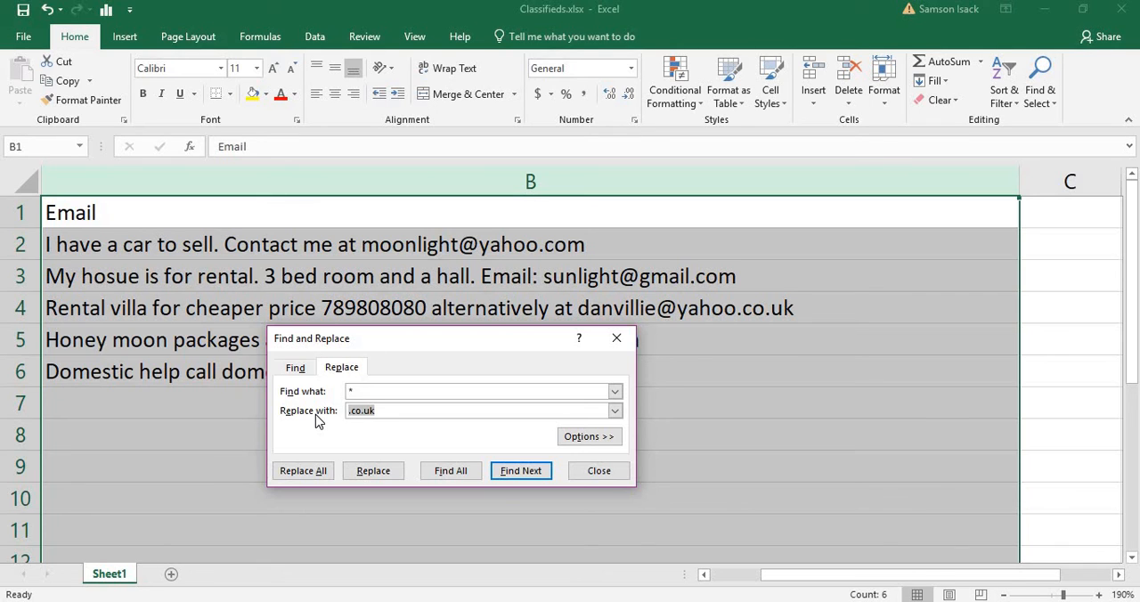
{"action": "key", "text": "BackSpace"}
Run the replacement on all matches in column B to strip the text before each email address, and close Find and Replace
{"action": "left_click", "coordinate": [329, 472]}
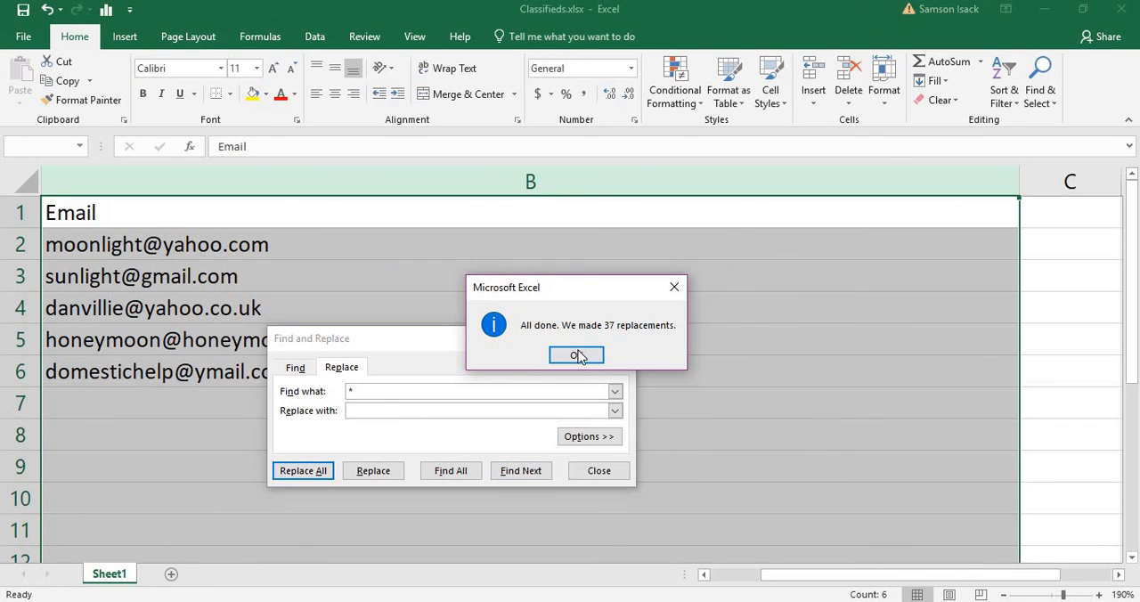
{"action": "key", "text": "Return"}
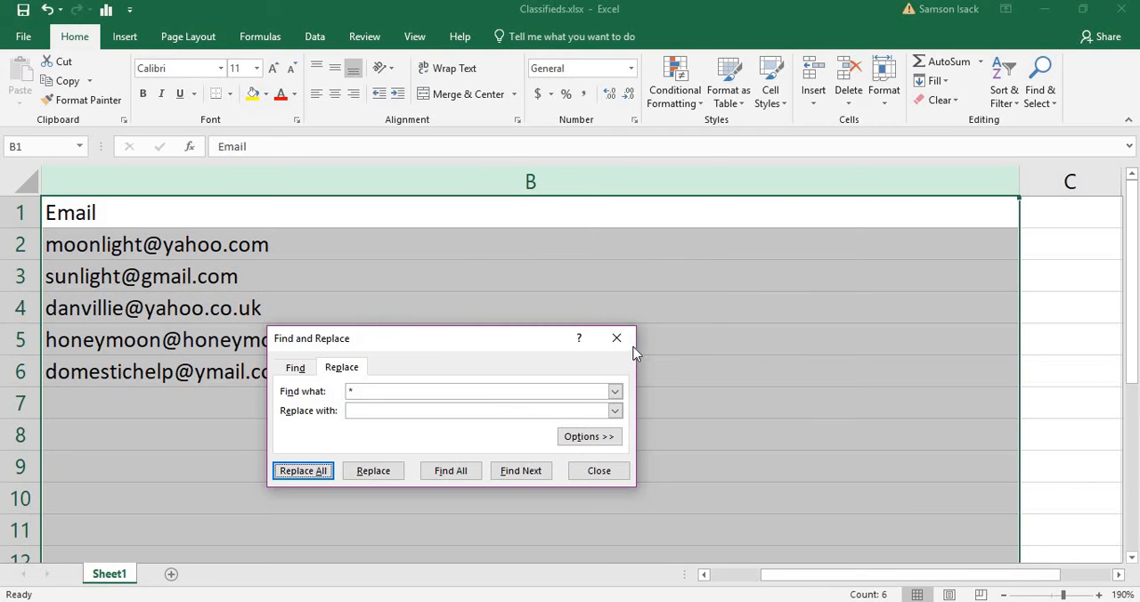
{"action": "left_click", "coordinate": [616, 338]}
Narrow column B to slightly wider than the longest email address and bring column A back into view
{"action": "left_click", "coordinate": [315, 249]}
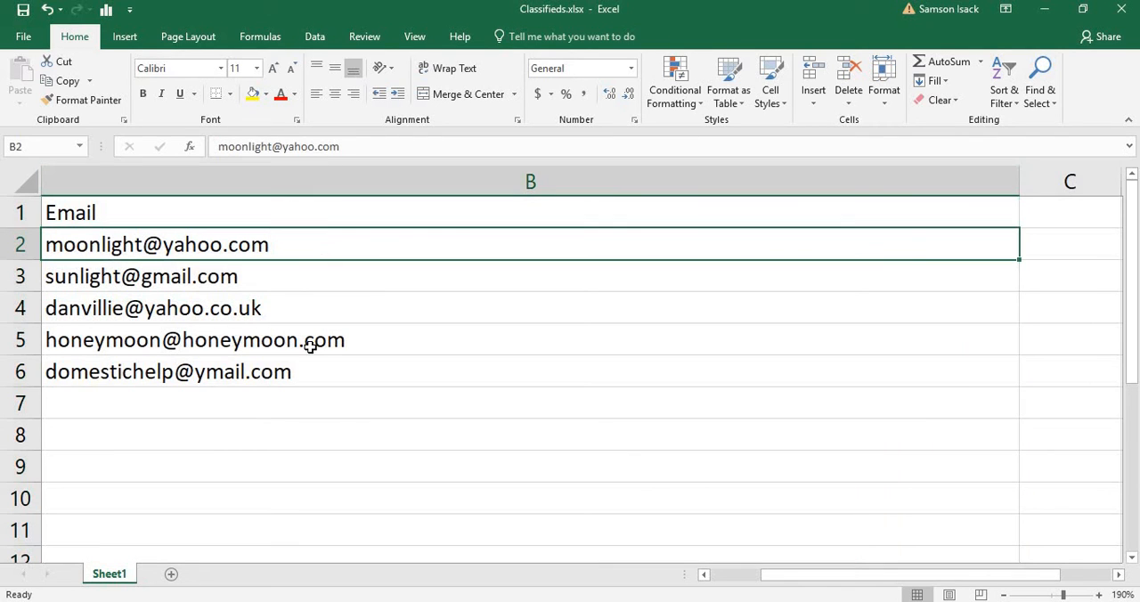
{"action": "left_click_drag", "start_coordinate": [1019, 181], "coordinate": [420, 204]}
{"action": "left_click", "coordinate": [703, 575]}
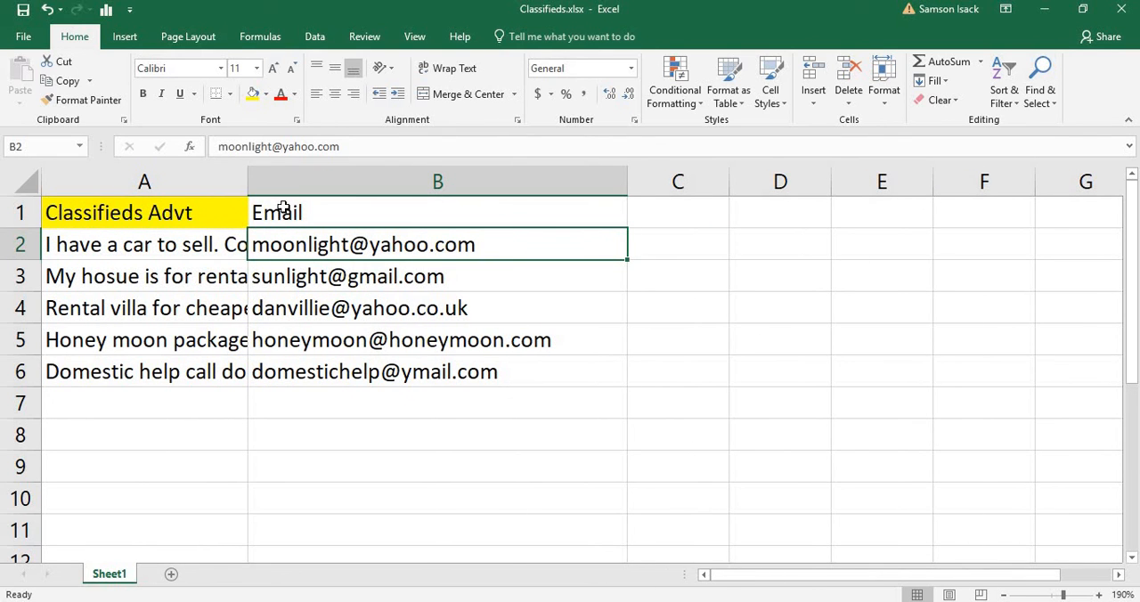
Widen column A to show most of the advertisement text while keeping the Email column in view
{"action": "left_click_drag", "start_coordinate": [246, 184], "coordinate": [845, 247]}
{"action": "left_click_drag", "start_coordinate": [547, 182], "coordinate": [647, 204]}
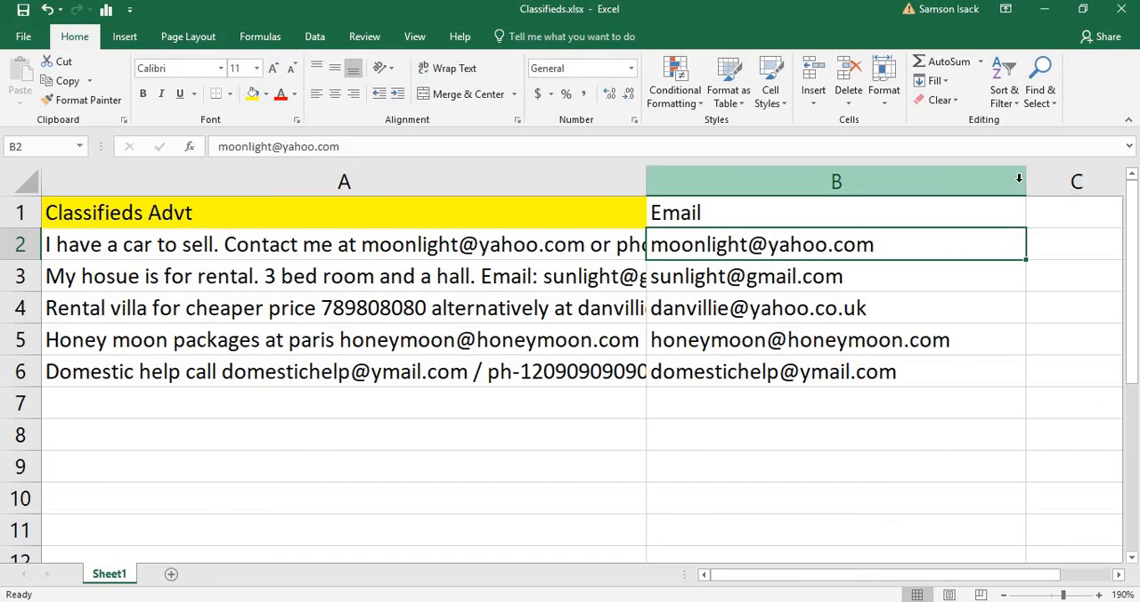
{"action": "mouse_move", "coordinate": [1020, 183]}
{"action": "left_mouse_down"}
{"action": "mouse_move", "coordinate": [939, 192]}
{"action": "mouse_move", "coordinate": [1024, 200]}
{"action": "left_mouse_up"}
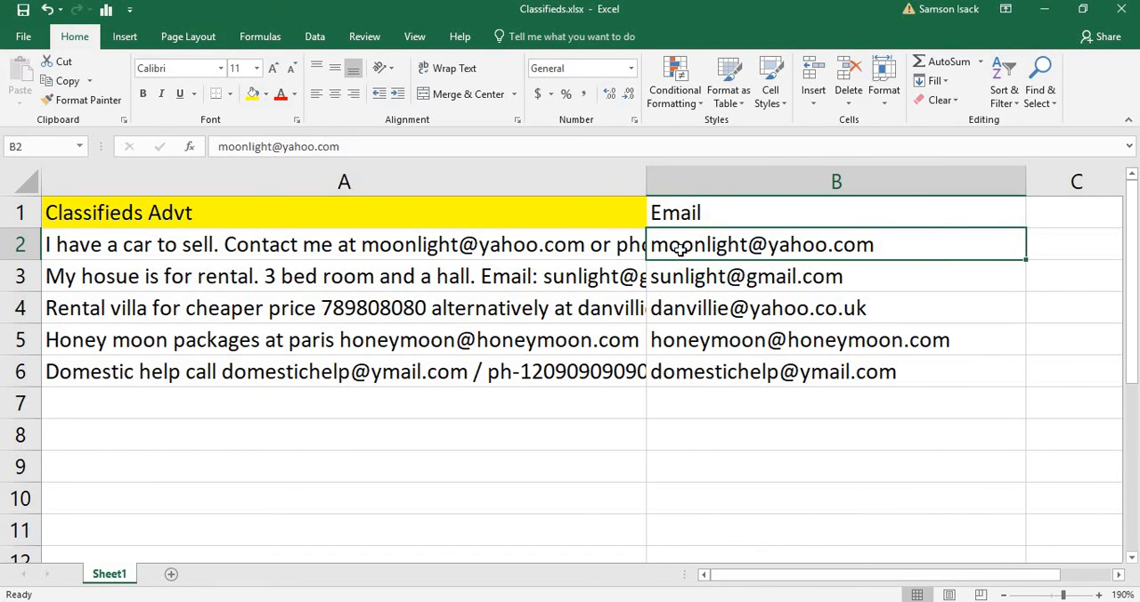
{"action": "left_click", "coordinate": [590, 253]}
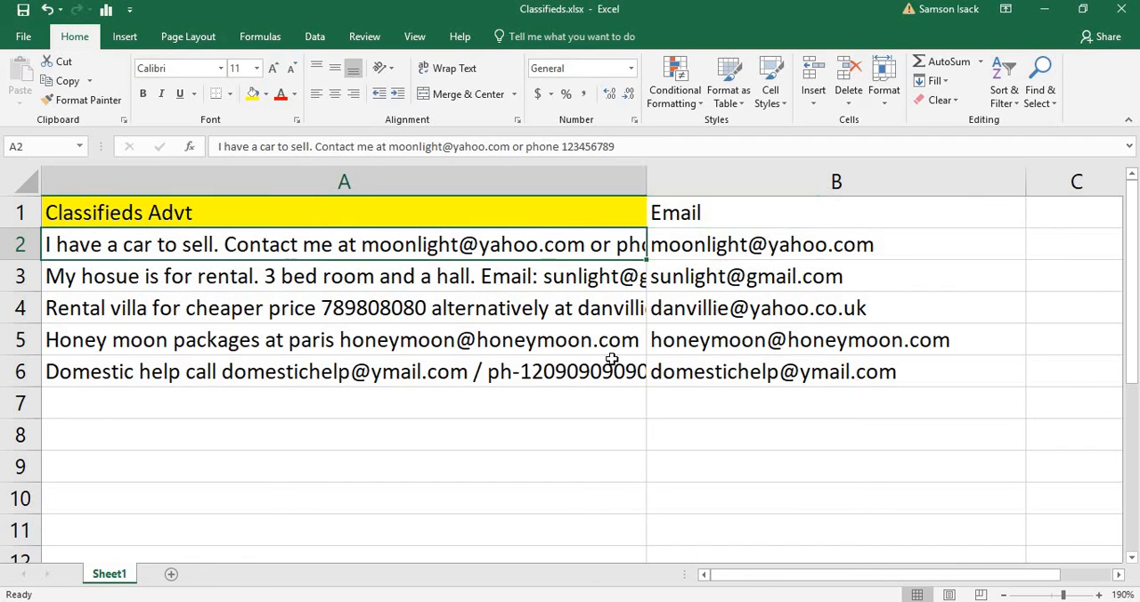
{"action": "left_click_drag", "start_coordinate": [647, 182], "coordinate": [708, 187]}
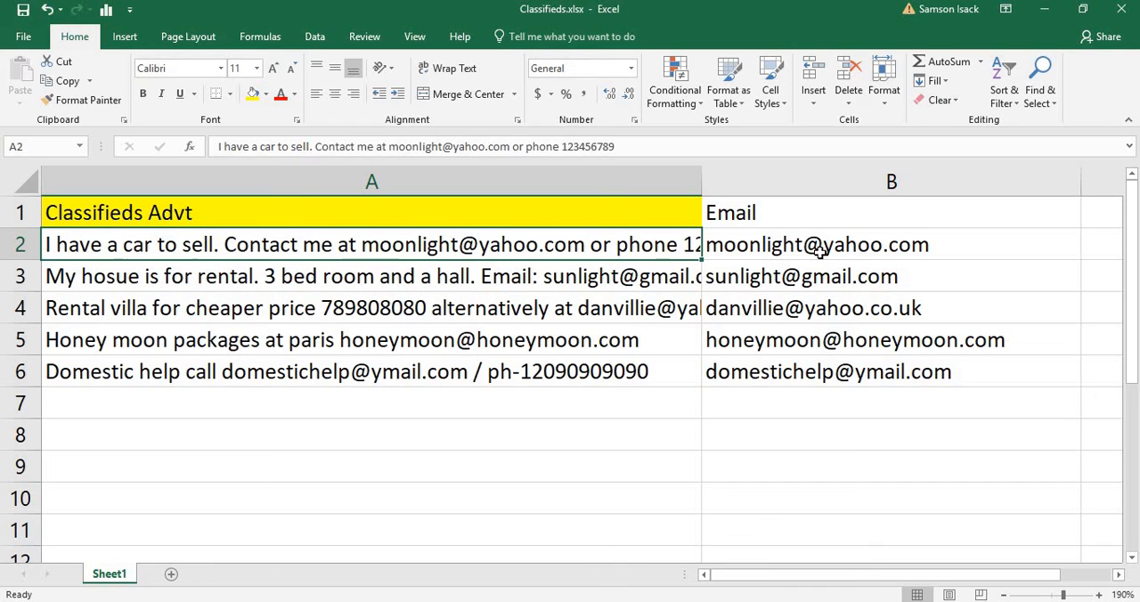
{"action": "left_click_drag", "start_coordinate": [819, 252], "coordinate": [868, 366]}
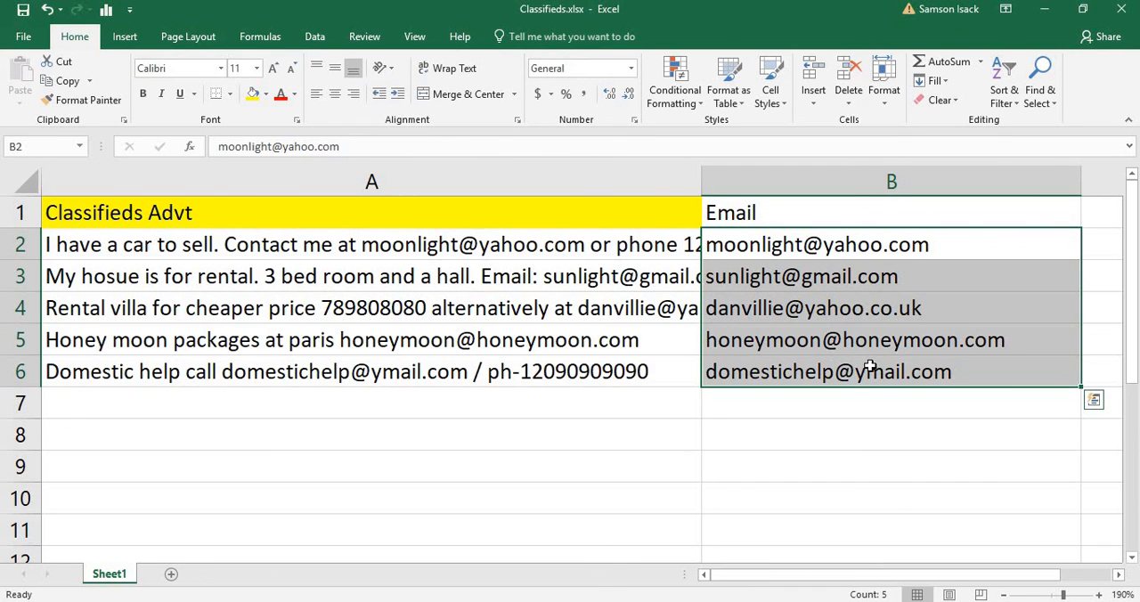
{"action": "left_click", "coordinate": [530, 219]}
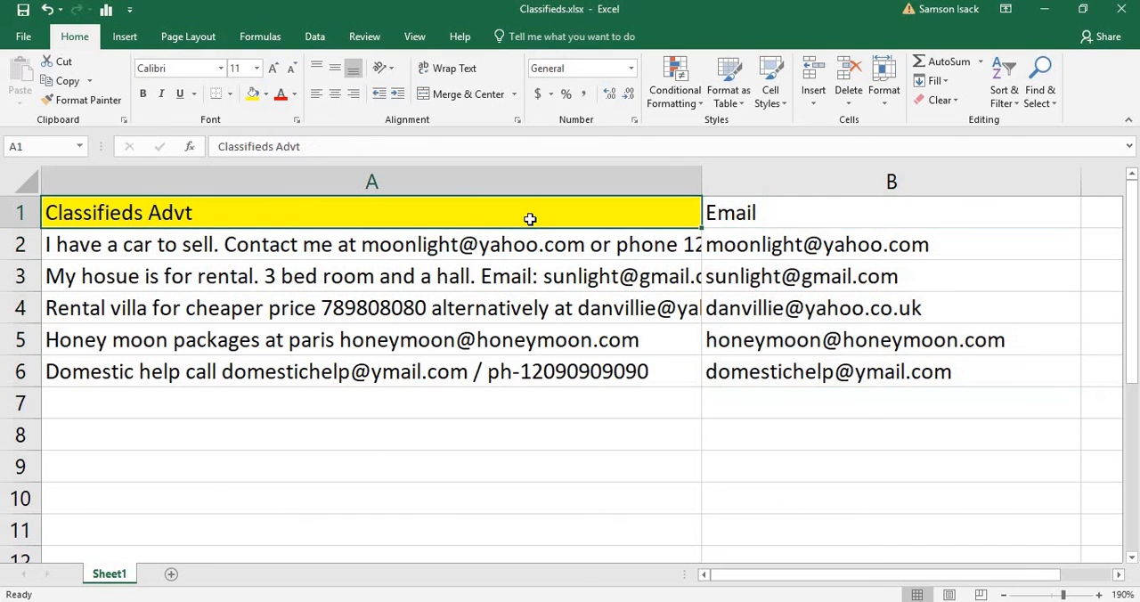